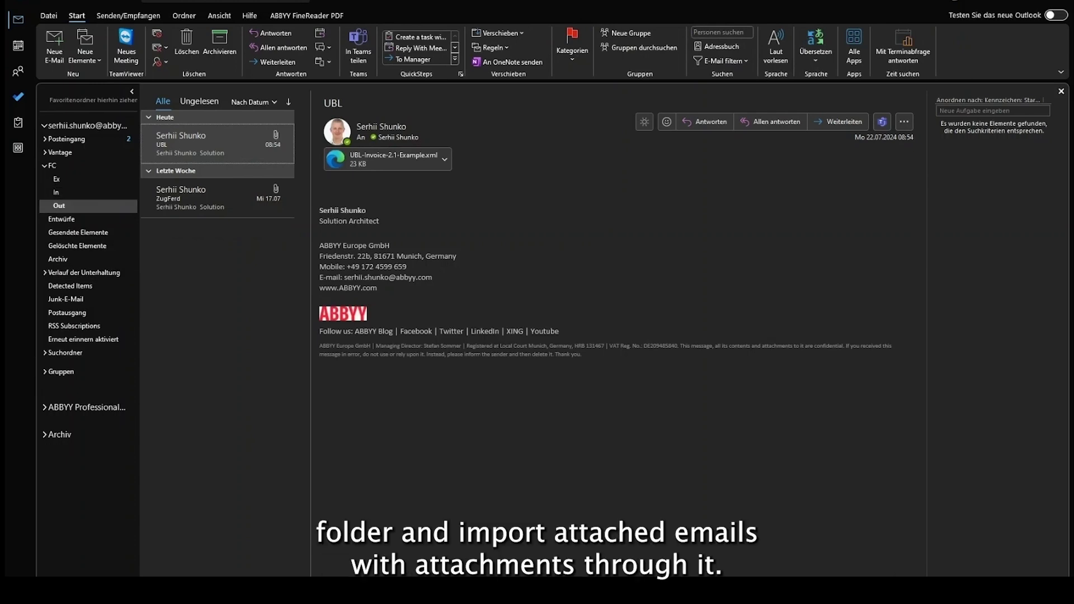
# Step: Drag the UBL and ZugFerd invoice emails into the In folder and view that folder
pyautogui.moveTo(210, 143); pyautogui.dragTo(58, 192)
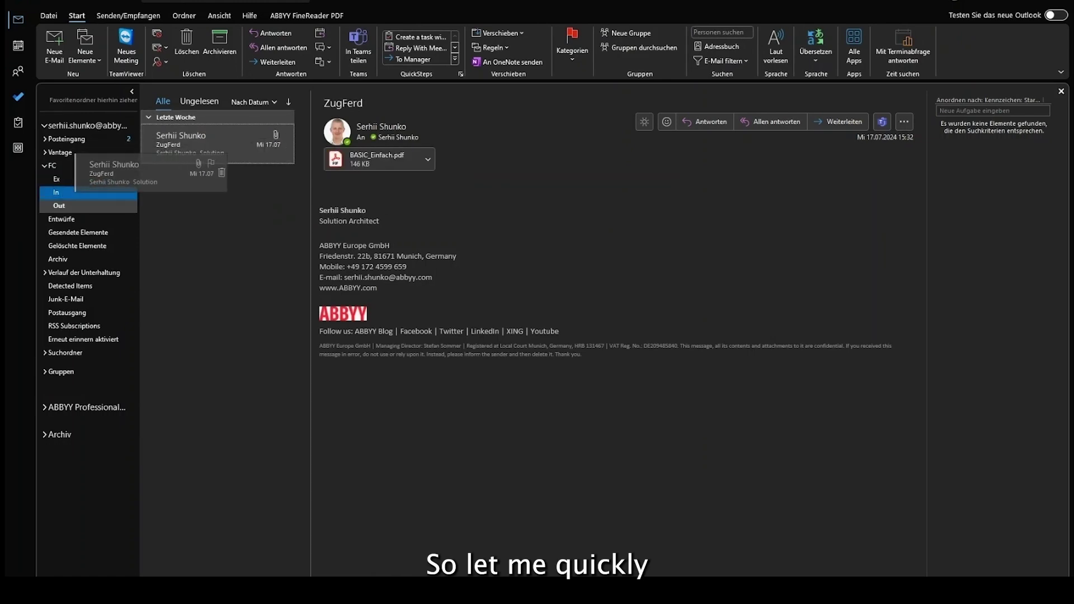
pyautogui.moveTo(210, 143); pyautogui.dragTo(59, 192)
pyautogui.click(57, 192)
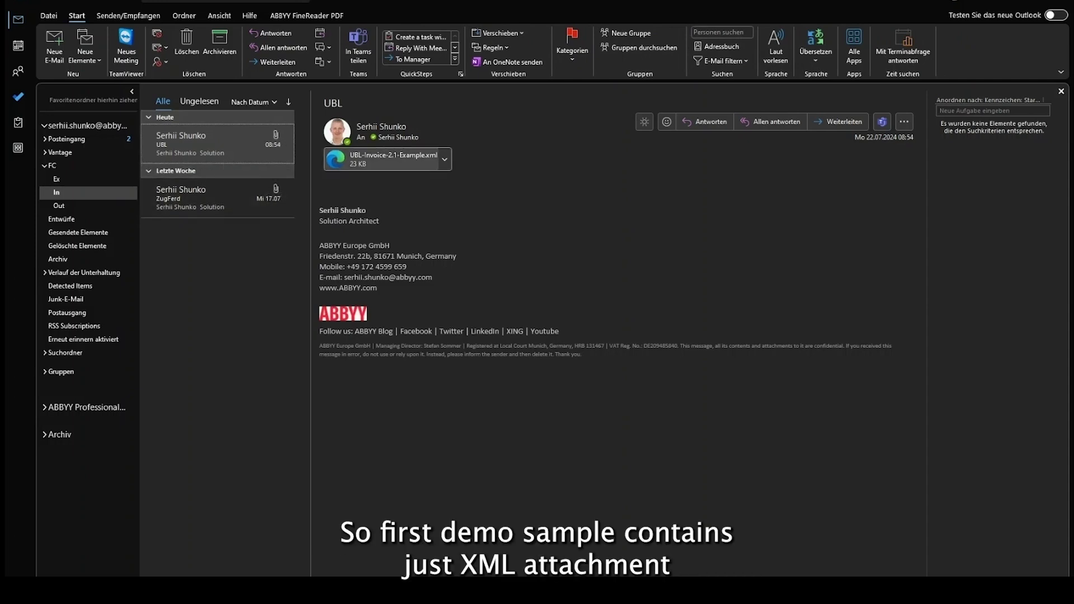
# Step: Preview the UBL invoice XML attachment, then select the ZugFerd email's BASIC_Einfach.pdf attachment
pyautogui.click(387, 159)
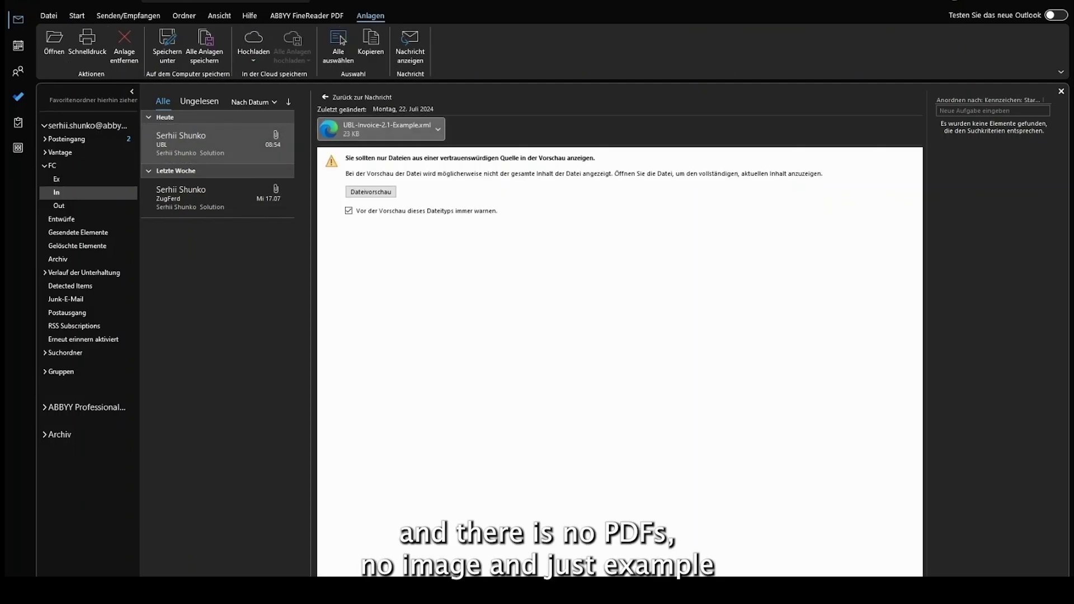
pyautogui.click(371, 191)
pyautogui.scroll(-5, 619, 361)
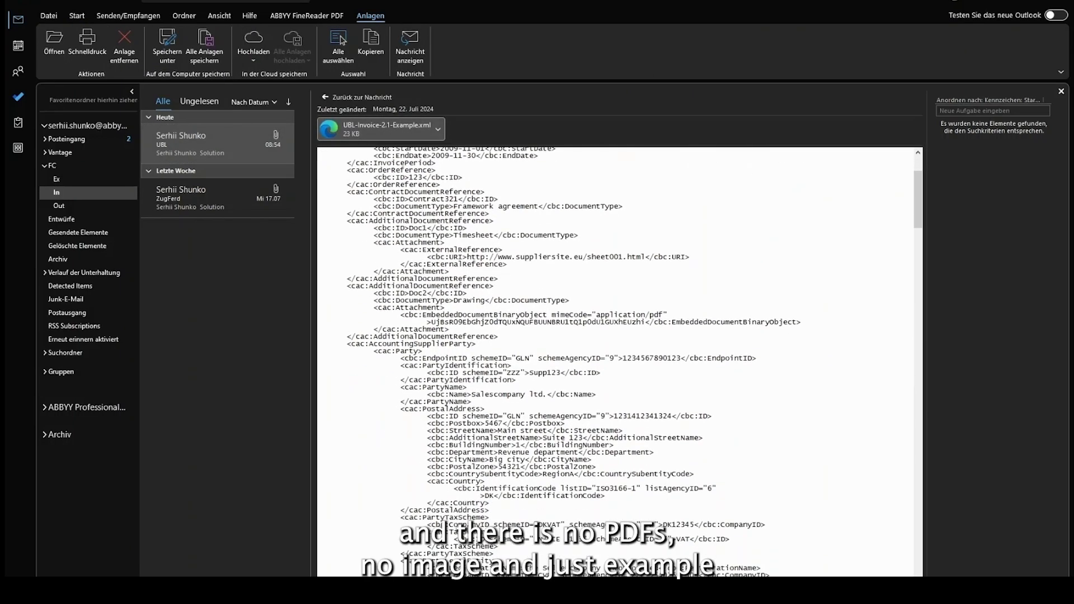
pyautogui.scroll(-5, 619, 361)
pyautogui.scroll(-5, 619, 361)
pyautogui.scroll(-5, 620, 361)
pyautogui.click(217, 197)
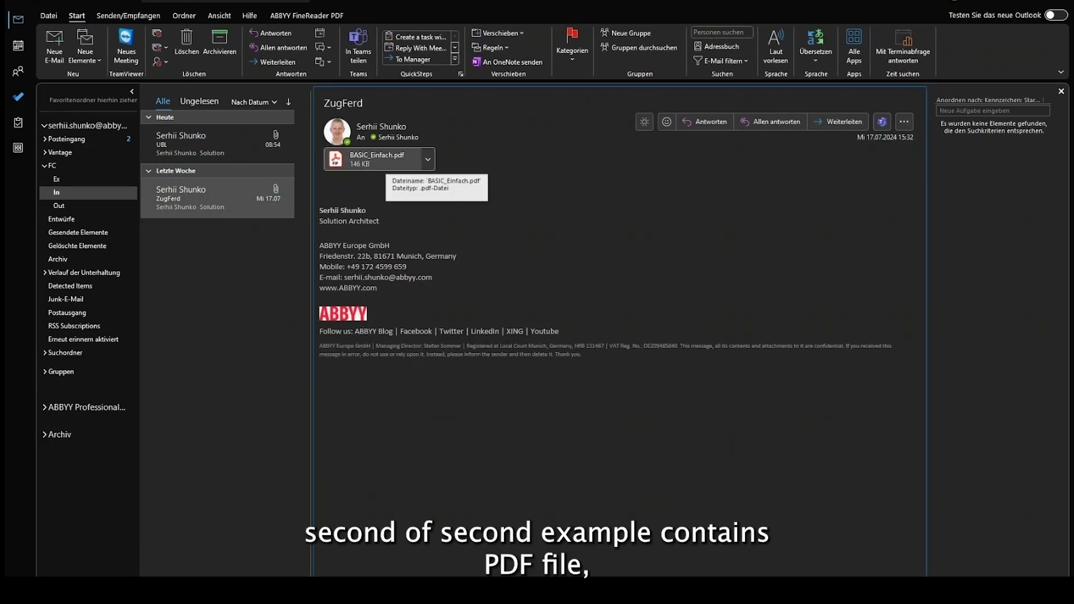
pyautogui.click(378, 158)
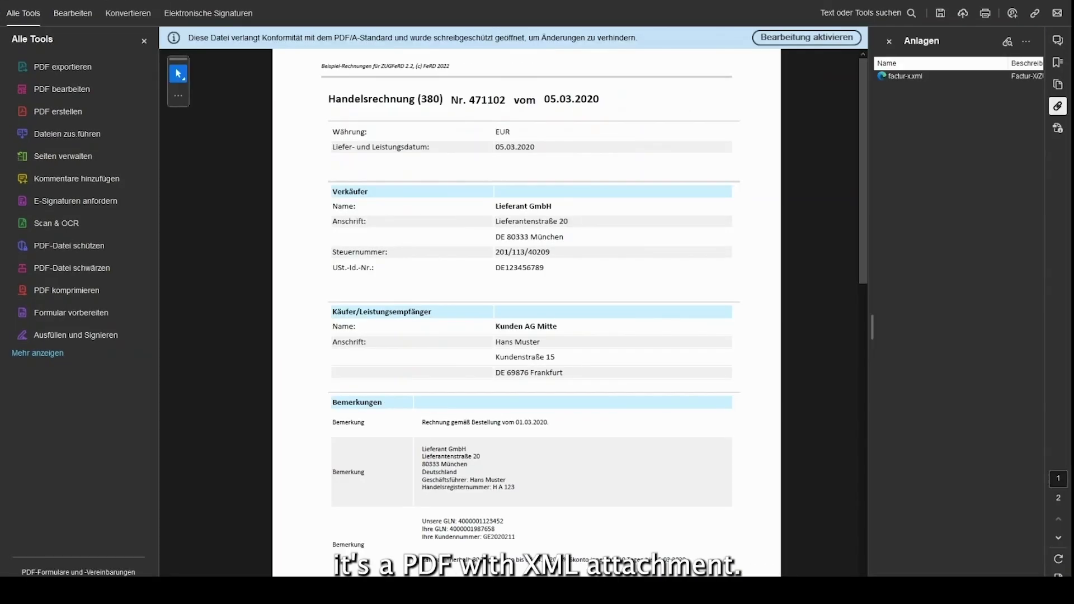
# Step: Select the embedded factur-x.xml attachment in the Acrobat Anlagen panel
pyautogui.click(907, 75)
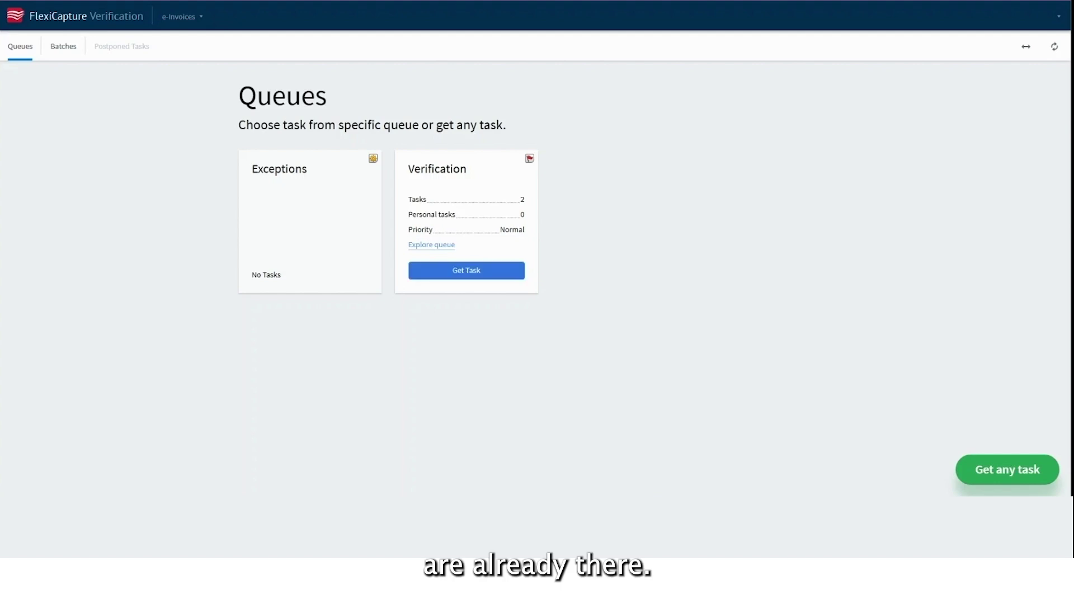
# Step: Take the next Verification task and review the business unit Street and Postal Code 69876 fields from the VATID-BU error
pyautogui.click(466, 270)
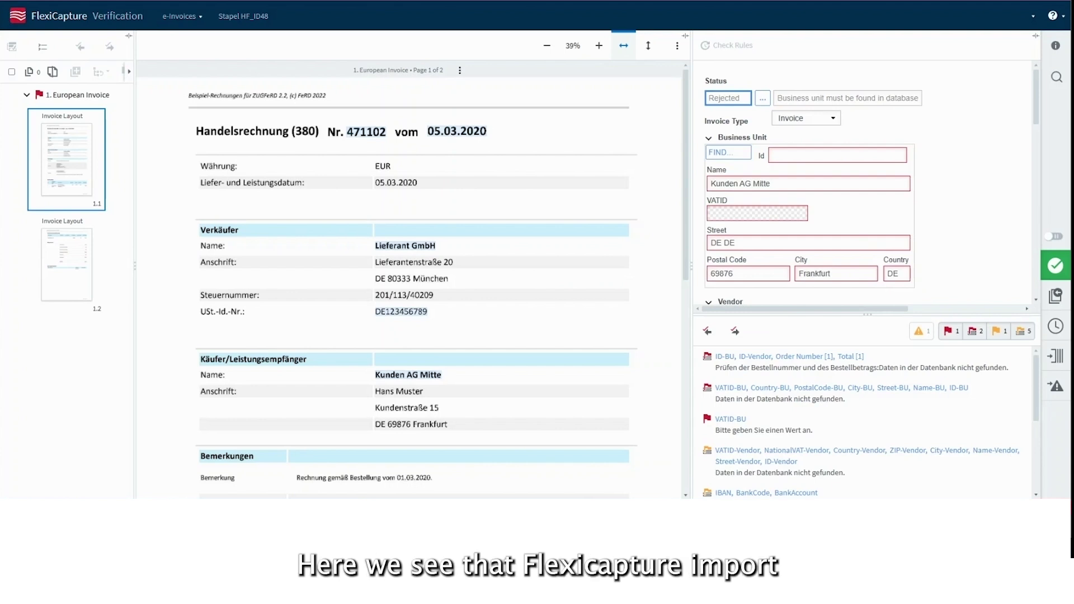
pyautogui.scroll(-5, 411, 277)
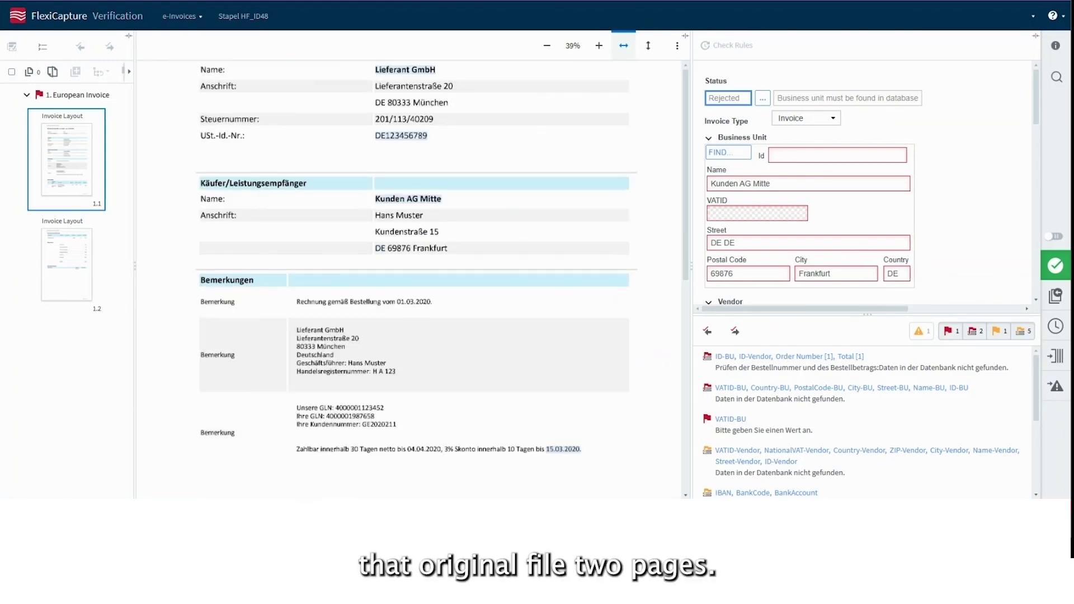
pyautogui.scroll(-5, 411, 277)
pyautogui.scroll(10, 411, 277)
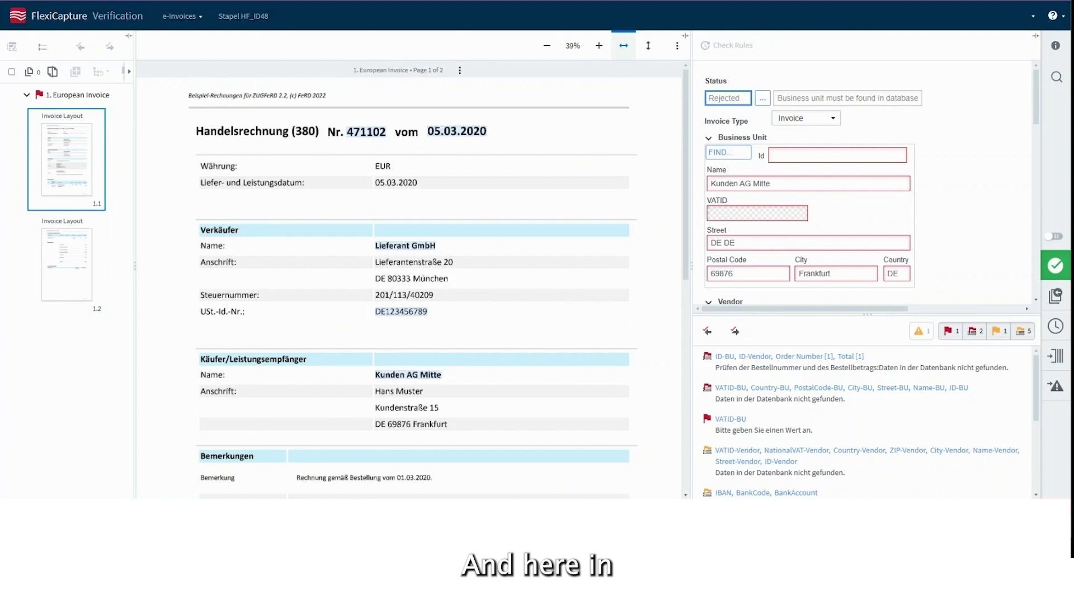
pyautogui.click(893, 388)
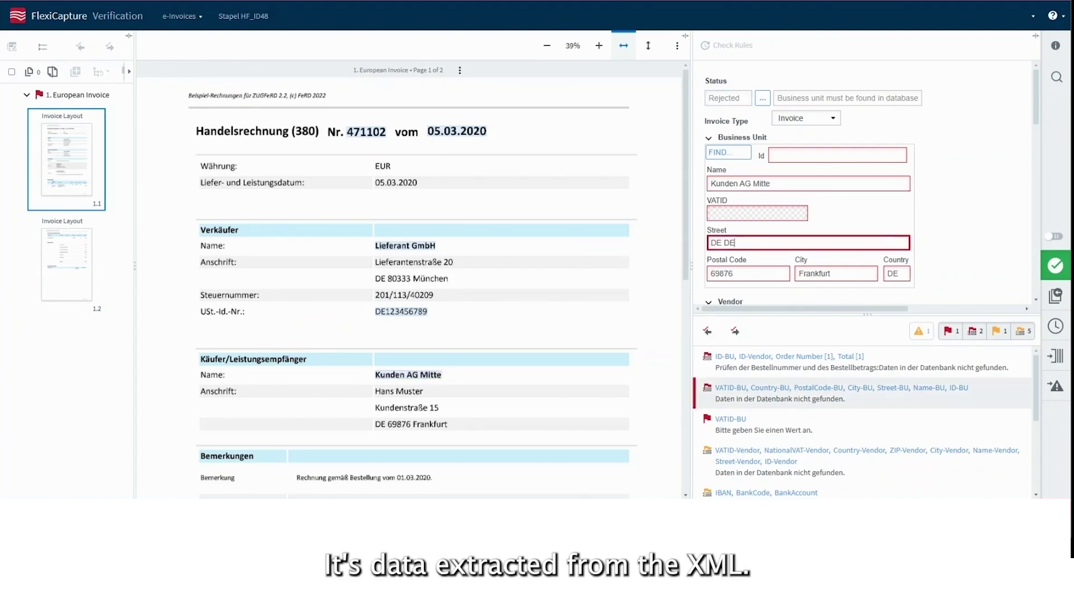
pyautogui.press('Tab')
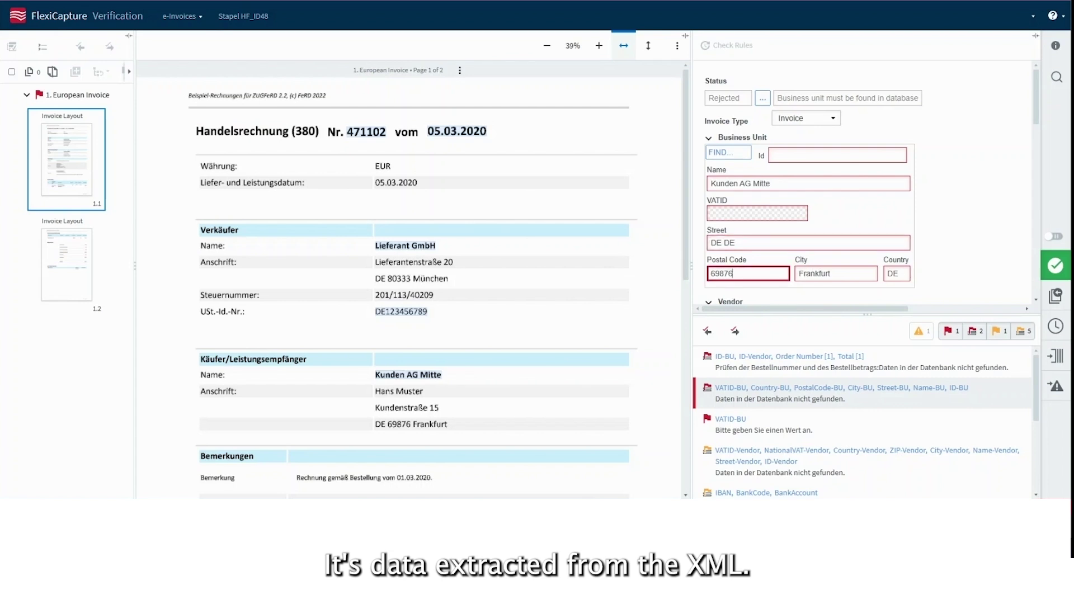
pyautogui.hotkey('ctrl', 'a')
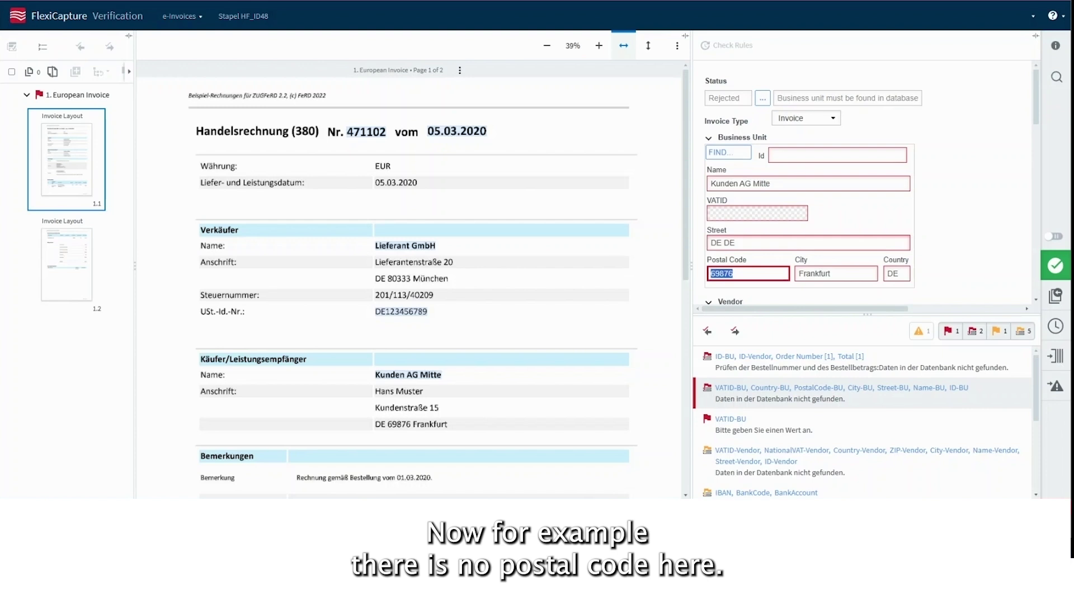
pyautogui.scroll(-1, 864, 185)
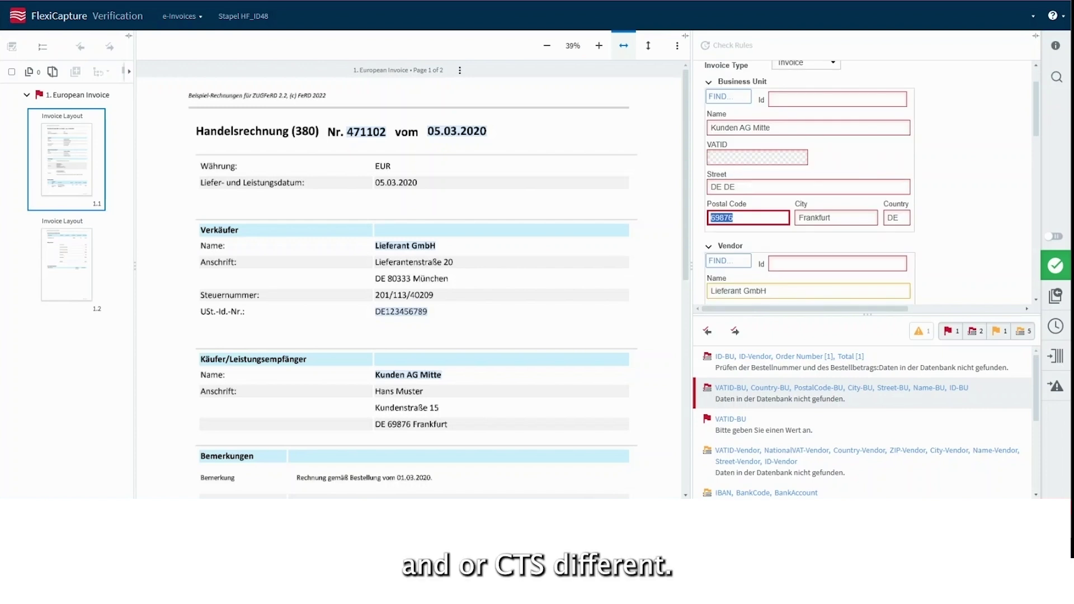
pyautogui.hotkey('shift', 'Tab')
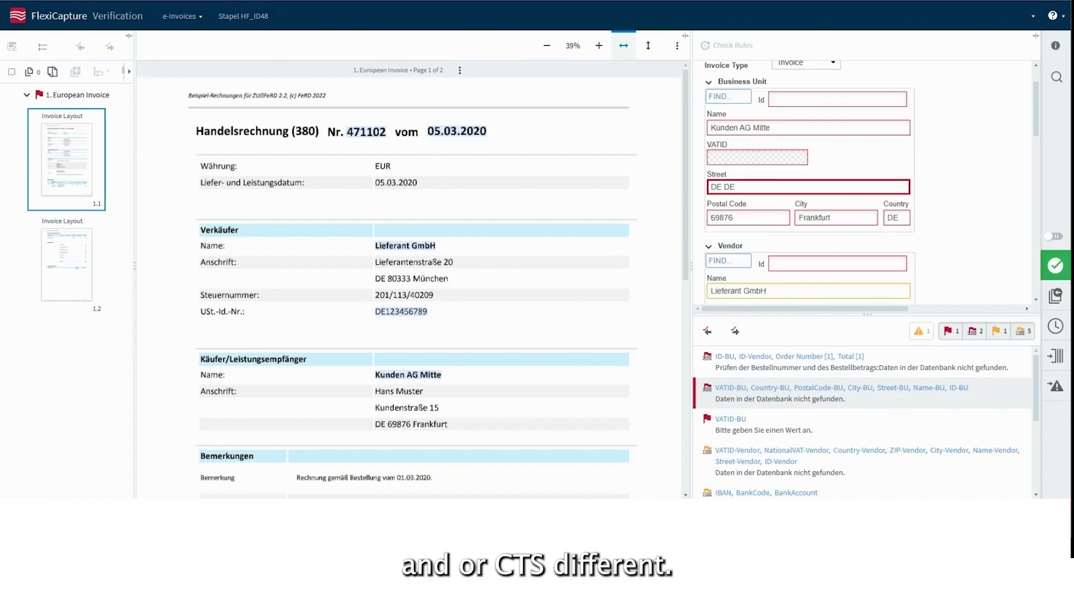
pyautogui.scroll(-1, 864, 185)
pyautogui.scroll(-1, 864, 185)
pyautogui.scroll(-2, 864, 185)
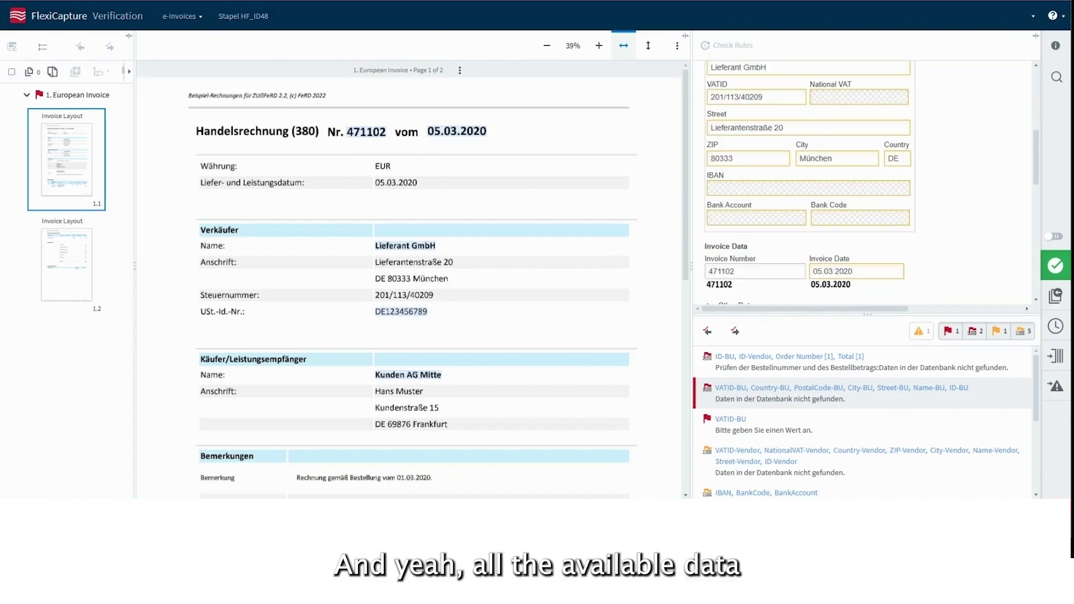
pyautogui.scroll(-1, 864, 185)
pyautogui.scroll(-1, 864, 185)
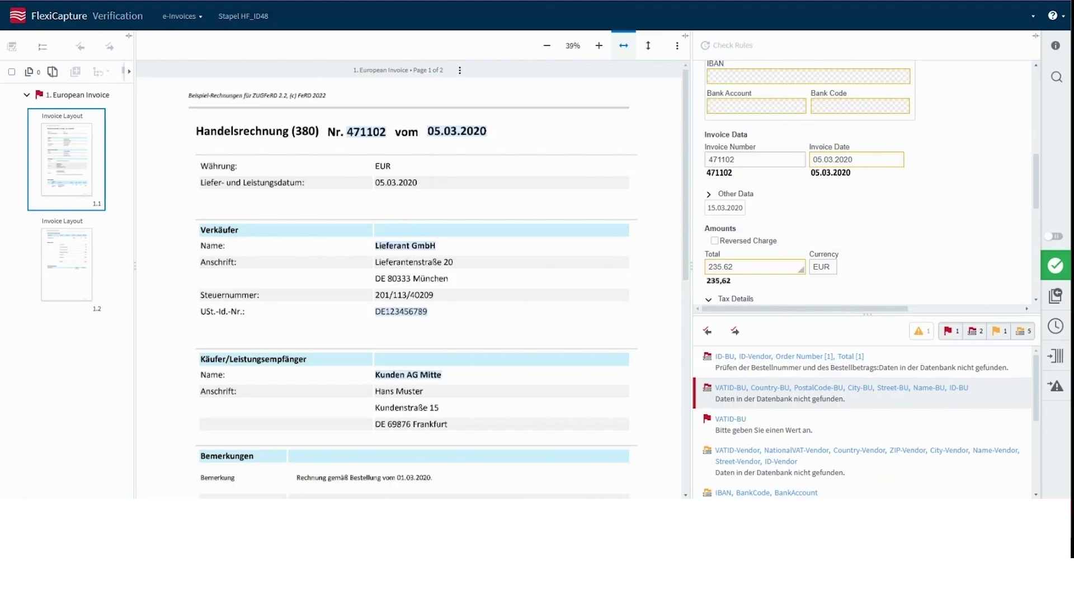
pyautogui.scroll(-2, 864, 185)
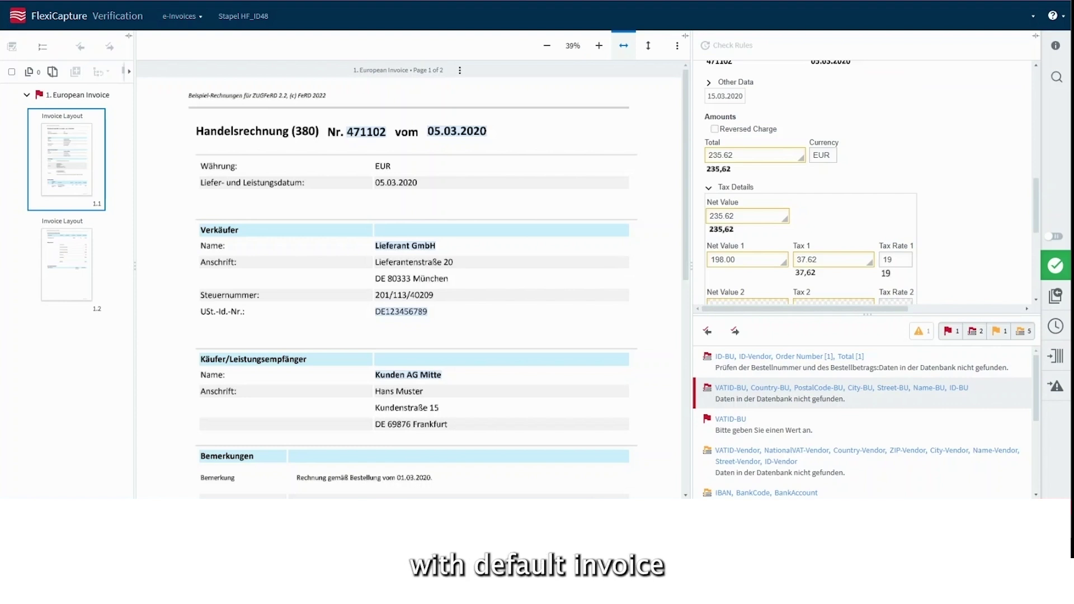
pyautogui.scroll(5, 864, 184)
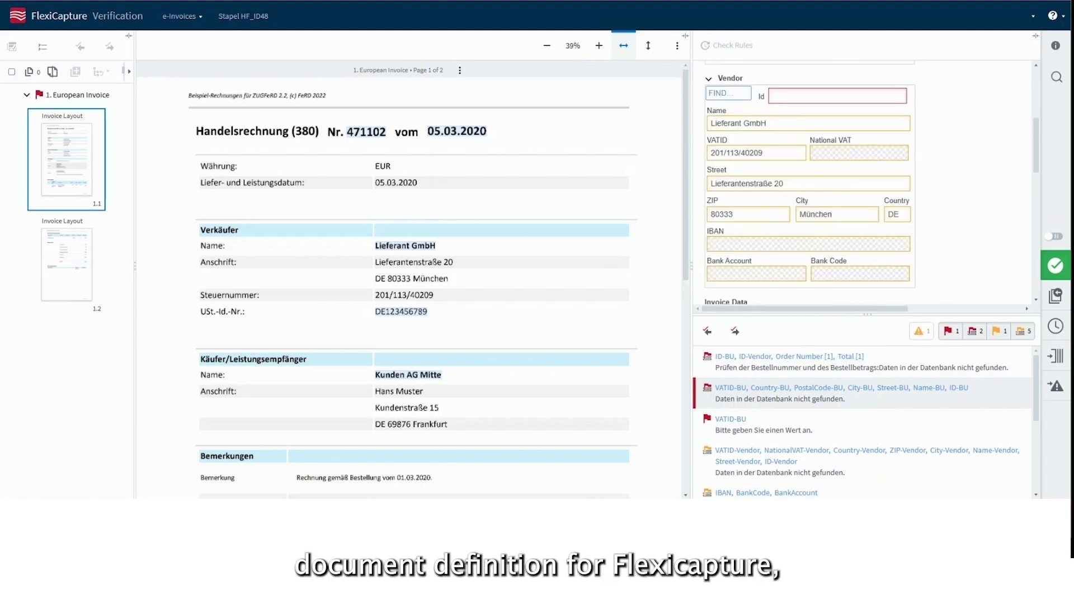
pyautogui.scroll(-3, 809, 184)
pyautogui.scroll(-1, 810, 184)
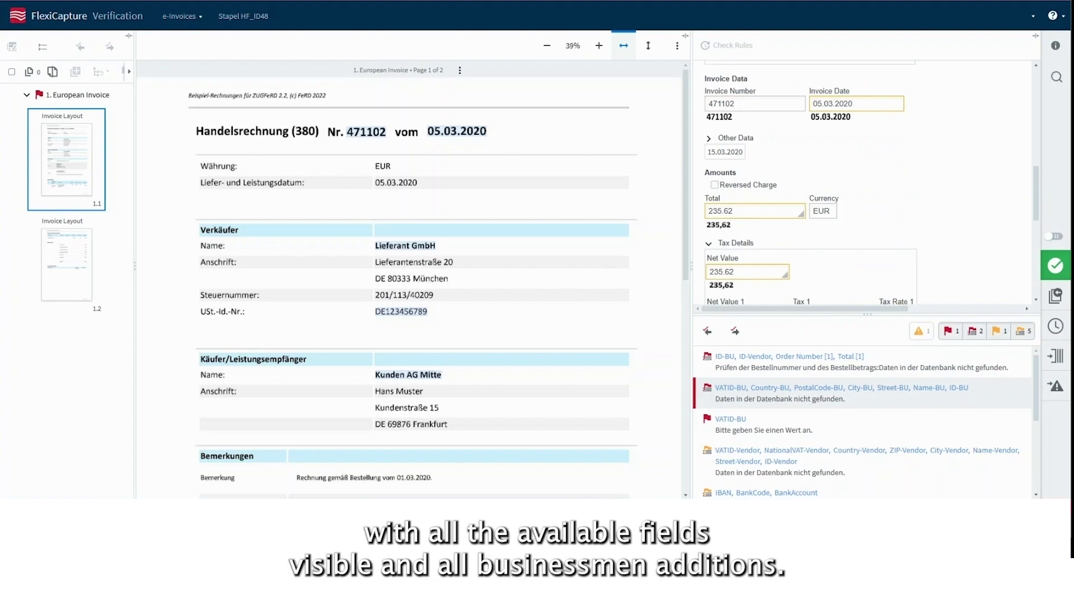
pyautogui.scroll(-3, 865, 184)
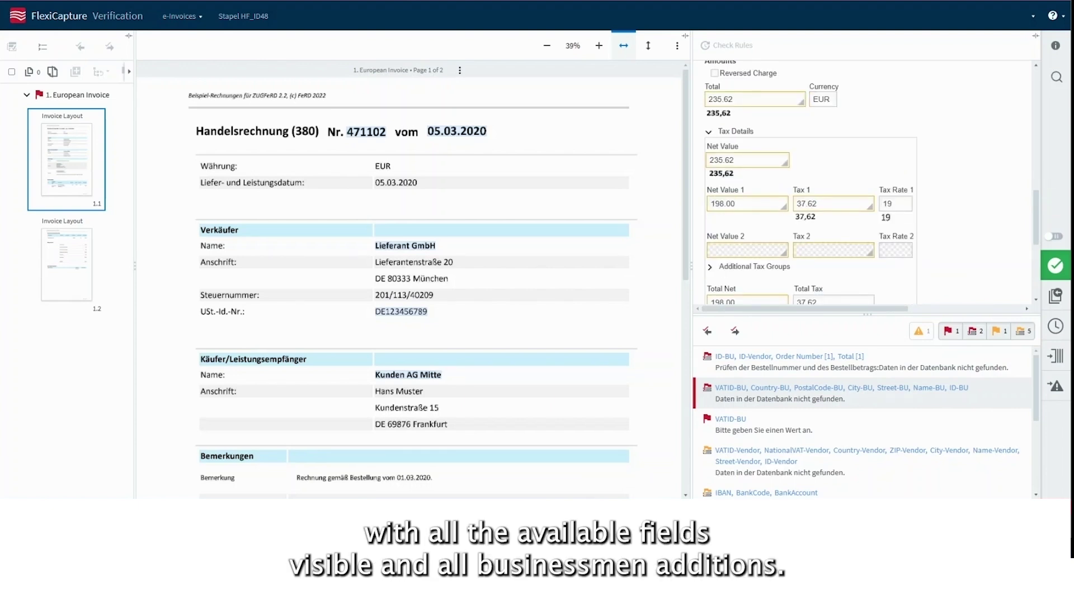
pyautogui.scroll(-3, 864, 185)
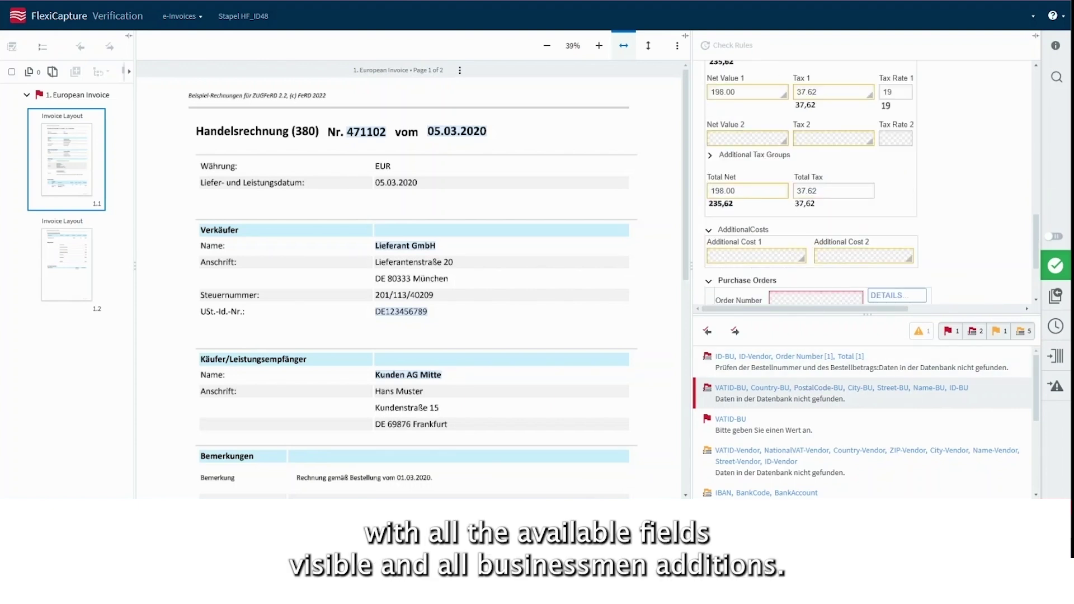
pyautogui.scroll(-2, 864, 185)
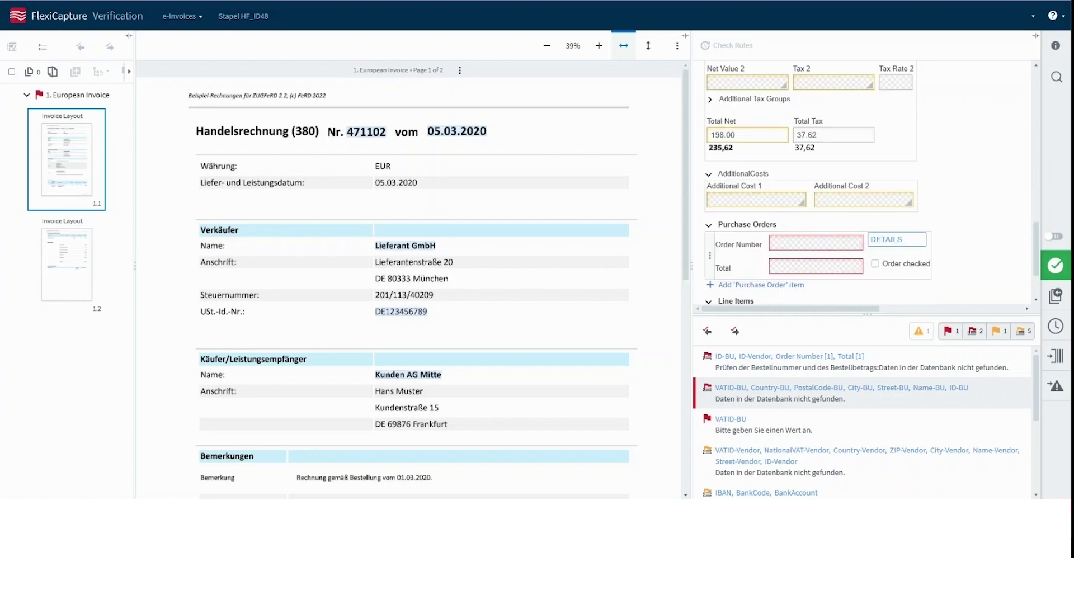
pyautogui.scroll(-3, 864, 185)
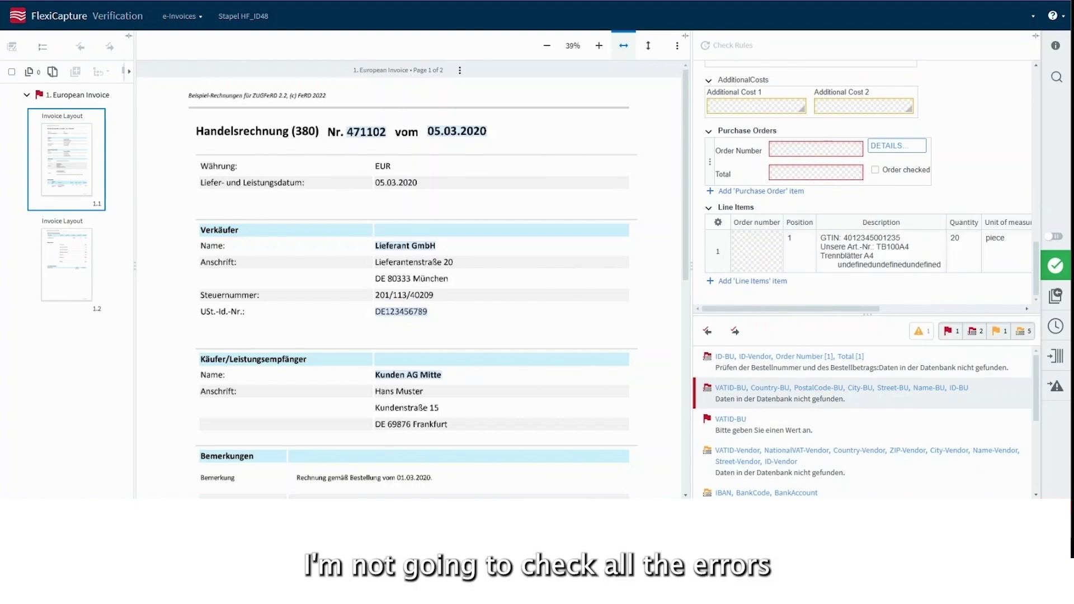
# Step: Complete the invoice 471102 task despite remaining errors and take the next task from the Verification queue
pyautogui.hotkey('ctrl', 'Return')
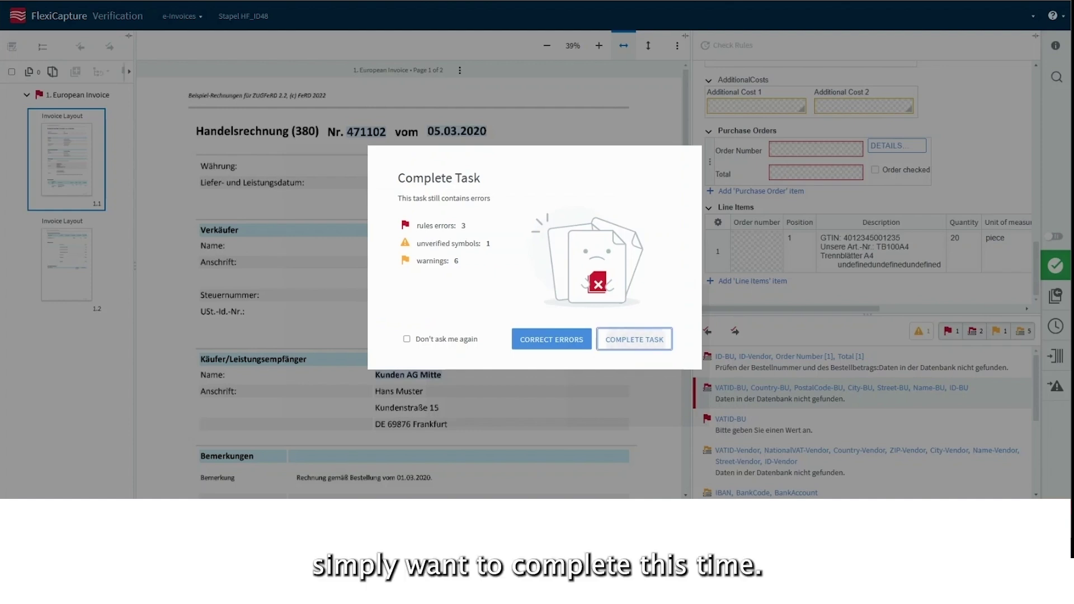
pyautogui.click(634, 339)
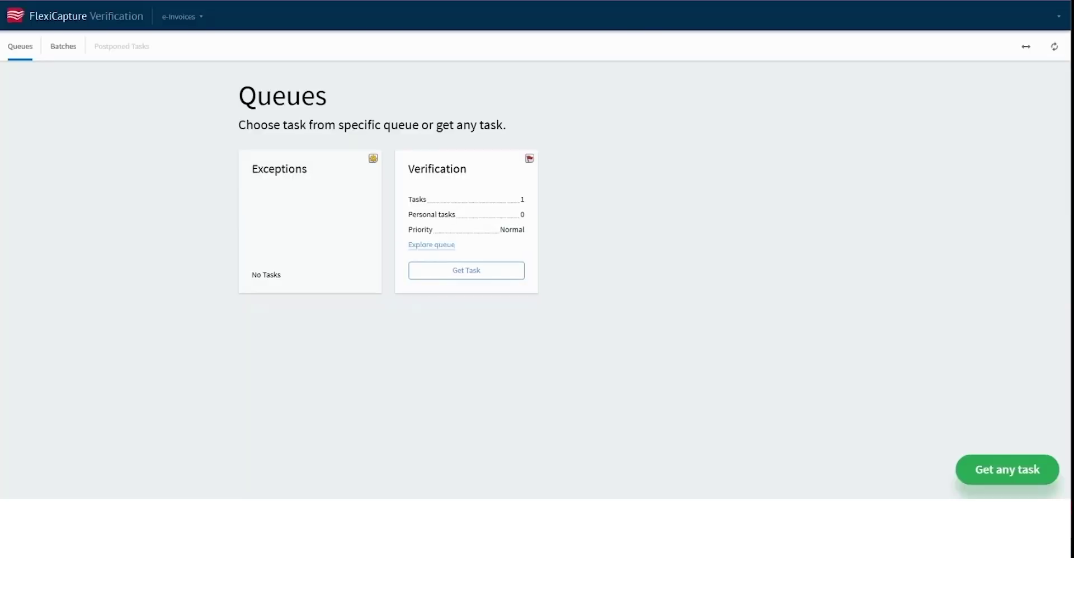
pyautogui.click(466, 270)
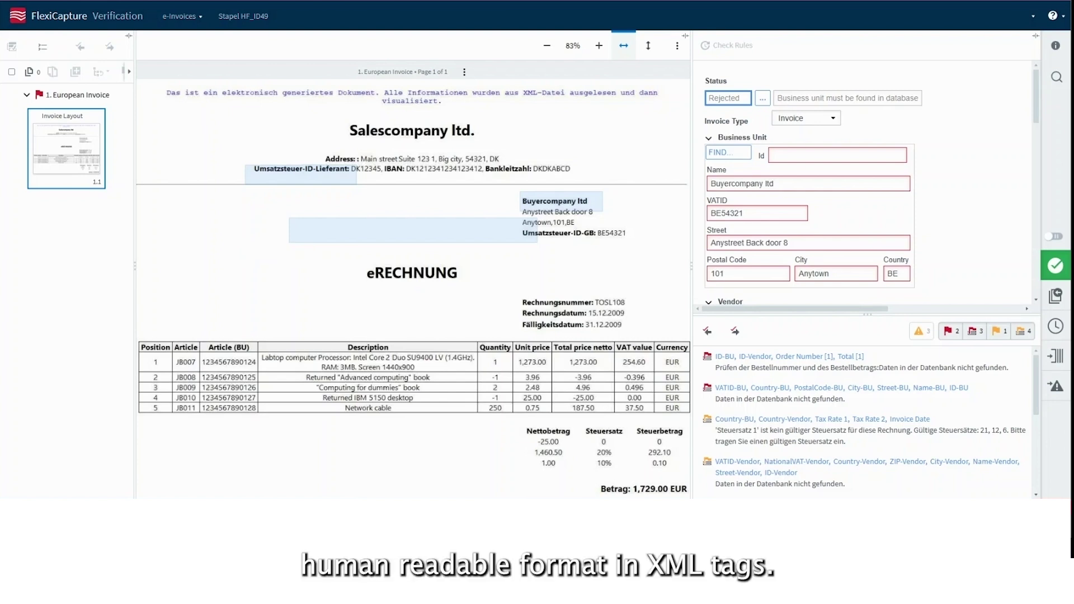
pyautogui.scroll(-2, 864, 185)
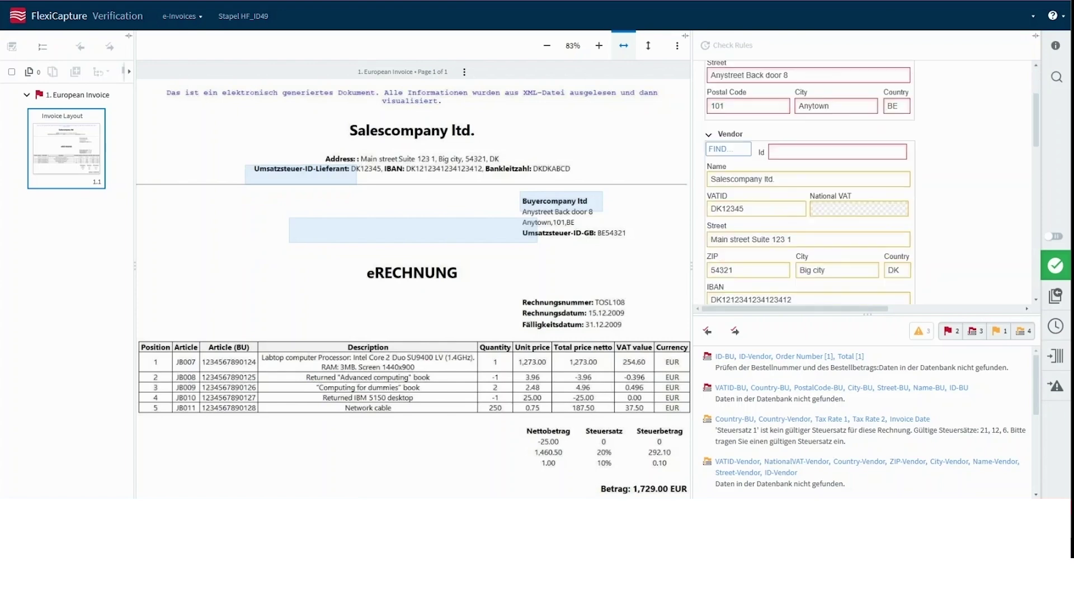
pyautogui.scroll(-2, 864, 184)
pyautogui.scroll(-2, 864, 185)
pyautogui.scroll(-2, 865, 184)
pyautogui.scroll(-2, 864, 185)
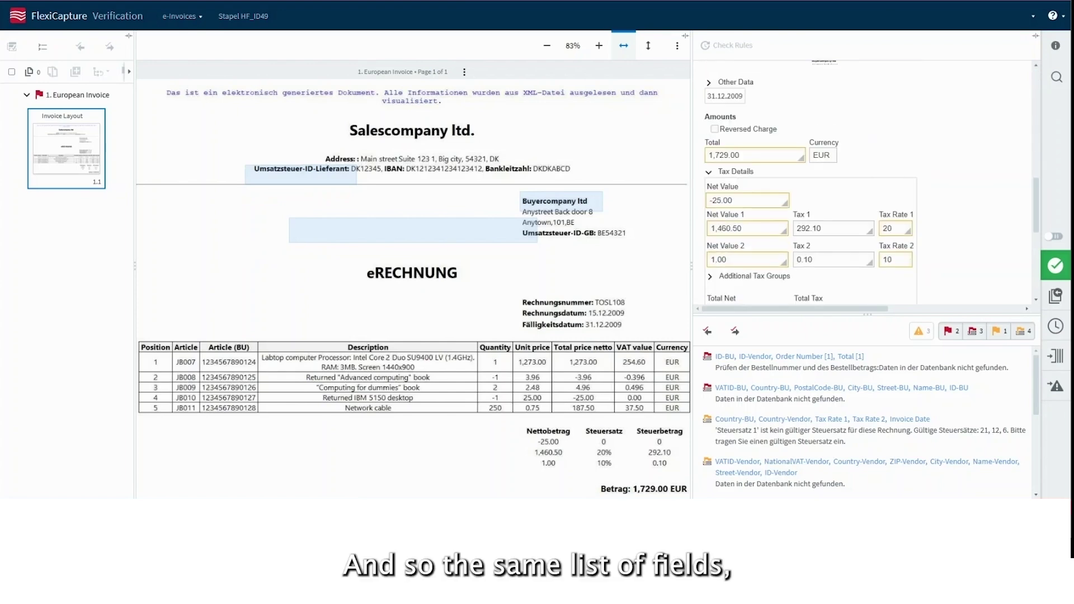
pyautogui.scroll(-2, 865, 185)
pyautogui.scroll(-2, 864, 185)
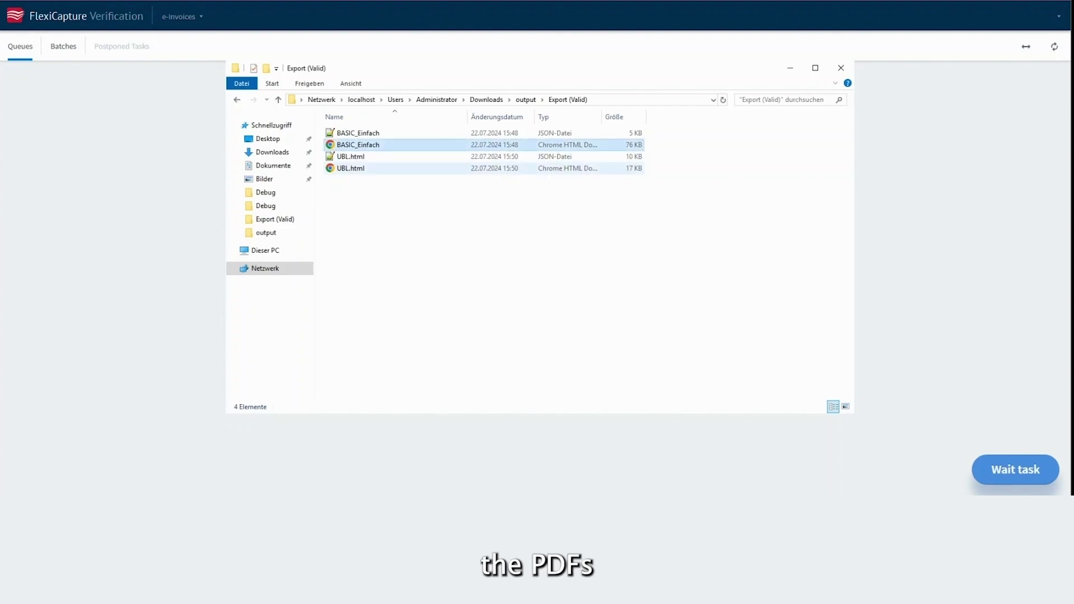
# Step: Select the exported UBL invoice document in the Export (Valid) folder
pyautogui.click(351, 167)
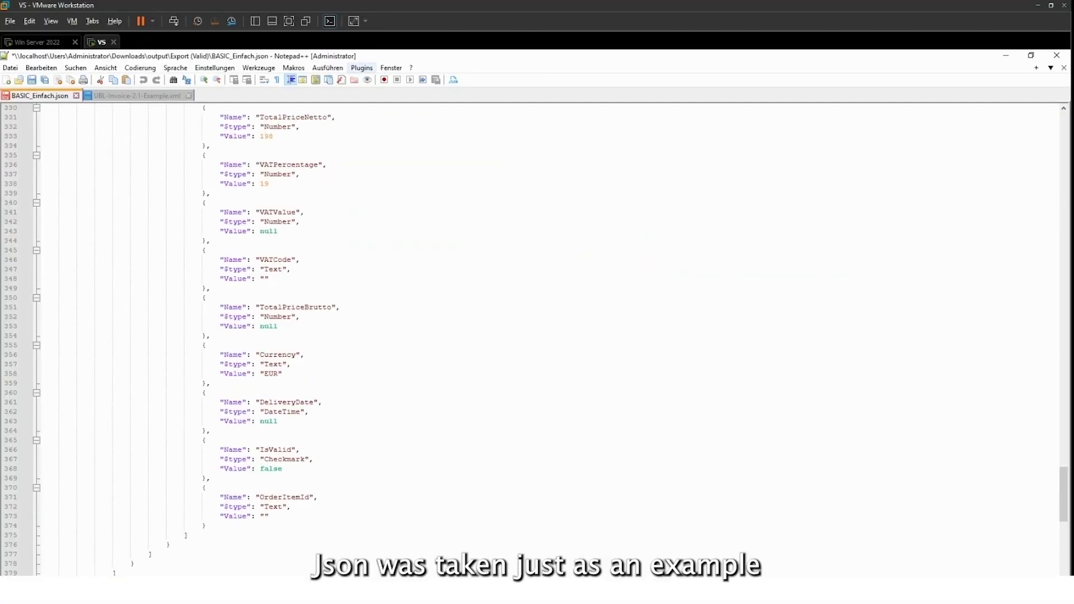
pyautogui.click(362, 67)
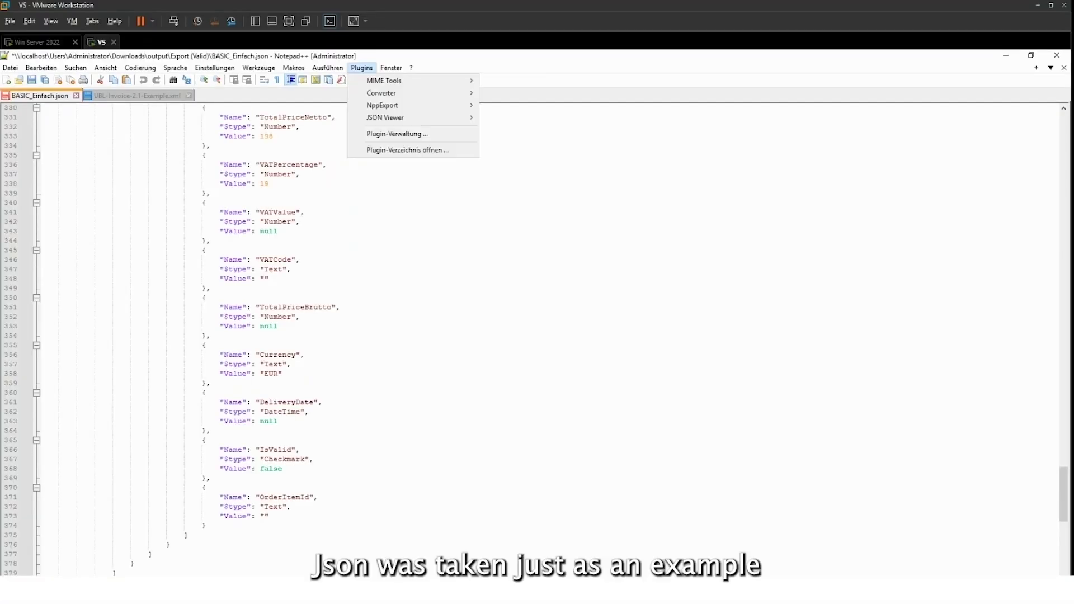
pyautogui.click(302, 174)
pyautogui.scroll(4, 537, 336)
pyautogui.scroll(15, 537, 335)
pyautogui.scroll(8, 537, 335)
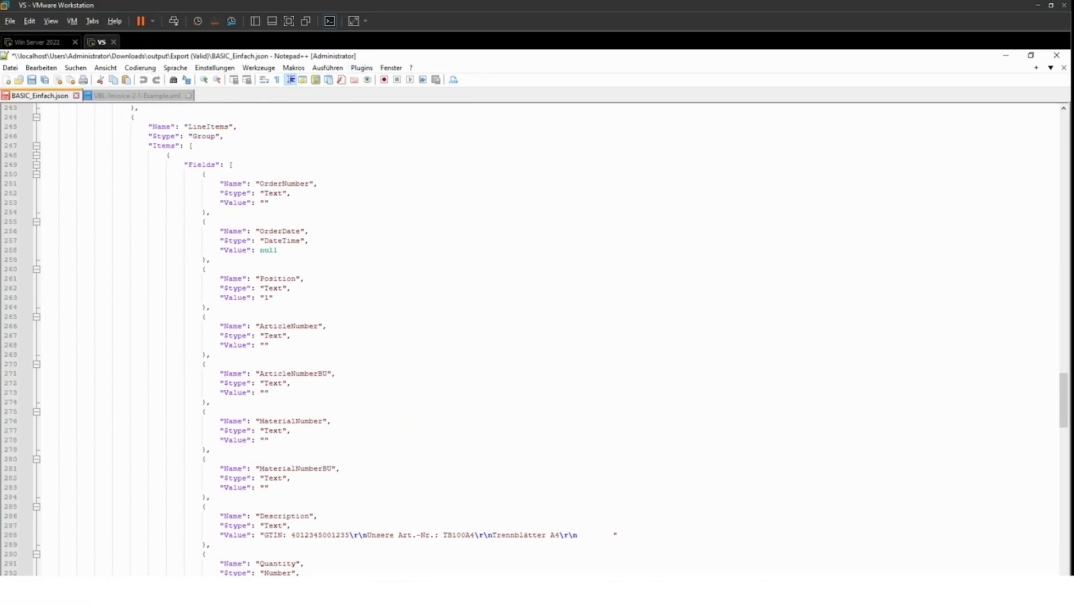
pyautogui.scroll(4, 537, 336)
pyautogui.scroll(20, 536, 336)
pyautogui.scroll(10, 537, 335)
pyautogui.scroll(7, 536, 336)
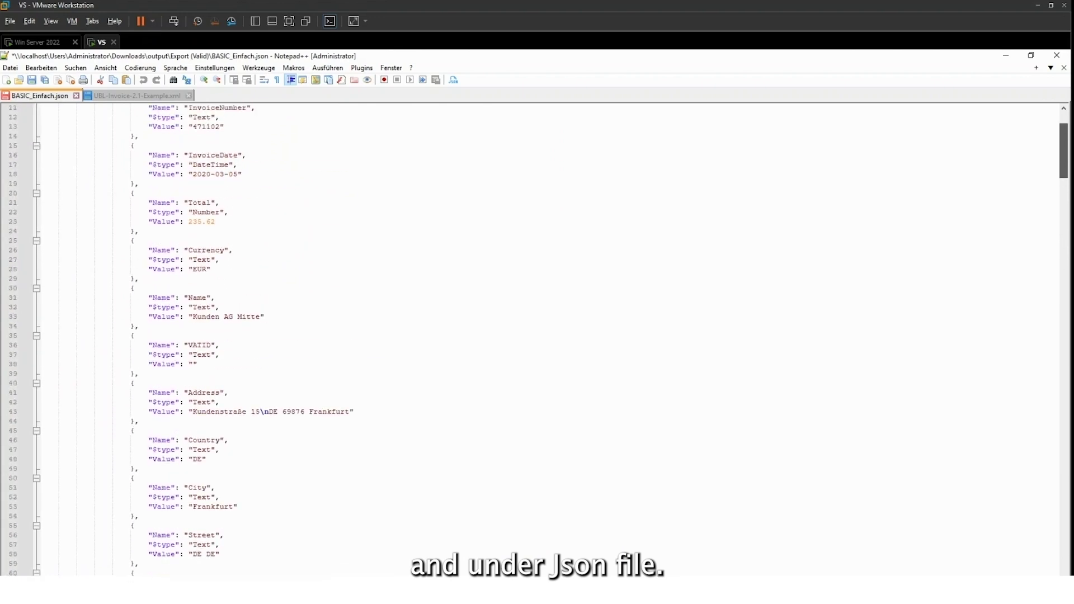
pyautogui.scroll(4, 537, 335)
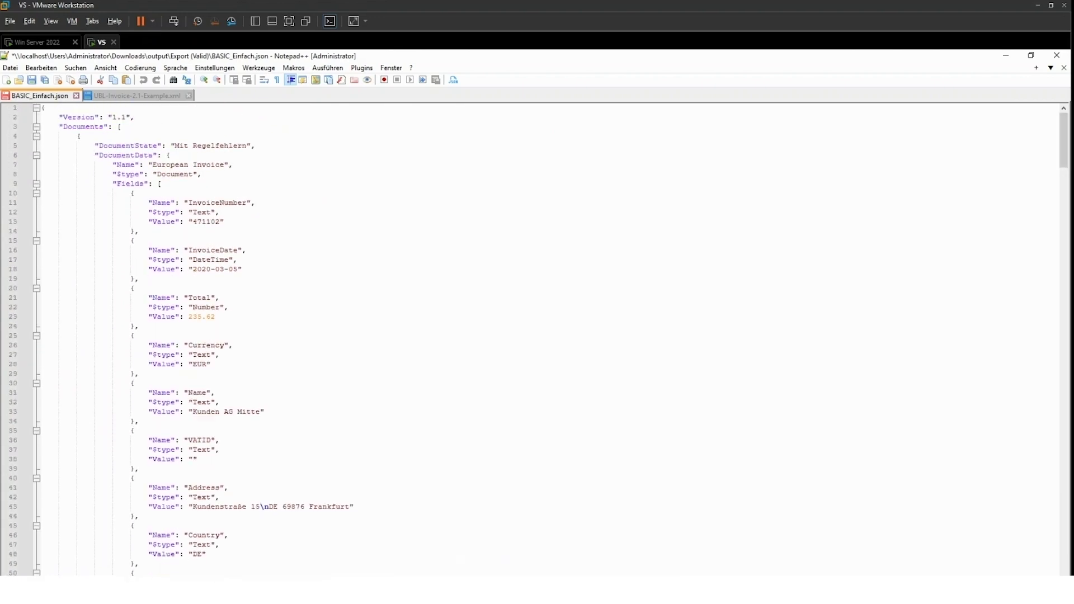